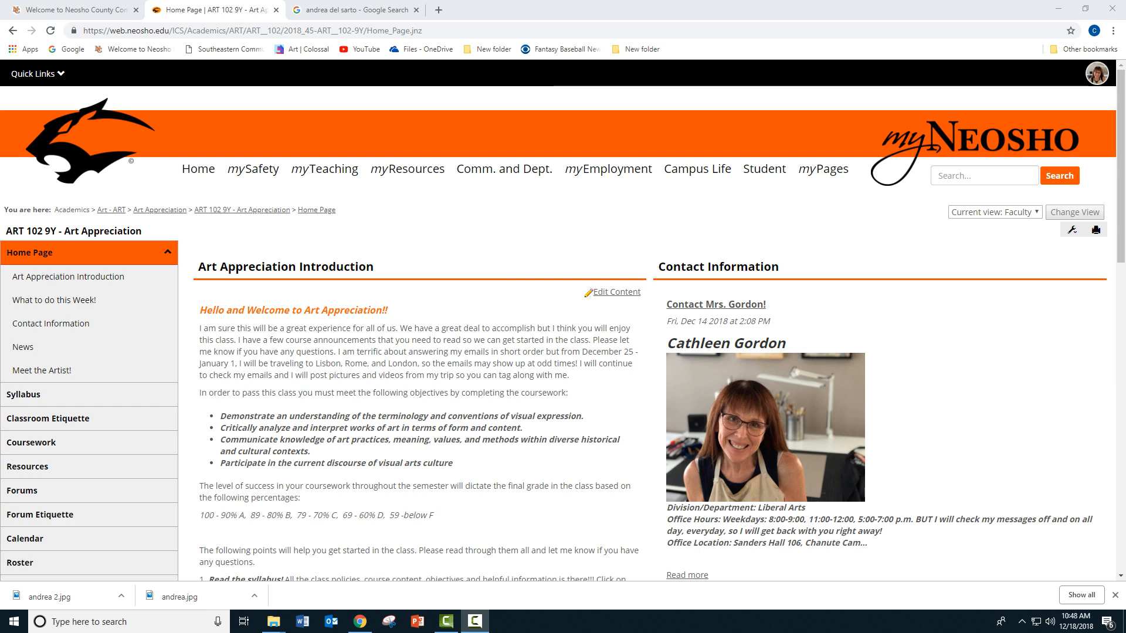
Step: Show the image results for the andrea del sarto Google search and open the Harpyienmadonna painting's preview
{"action": "key", "text": "ctrl+Tab"}
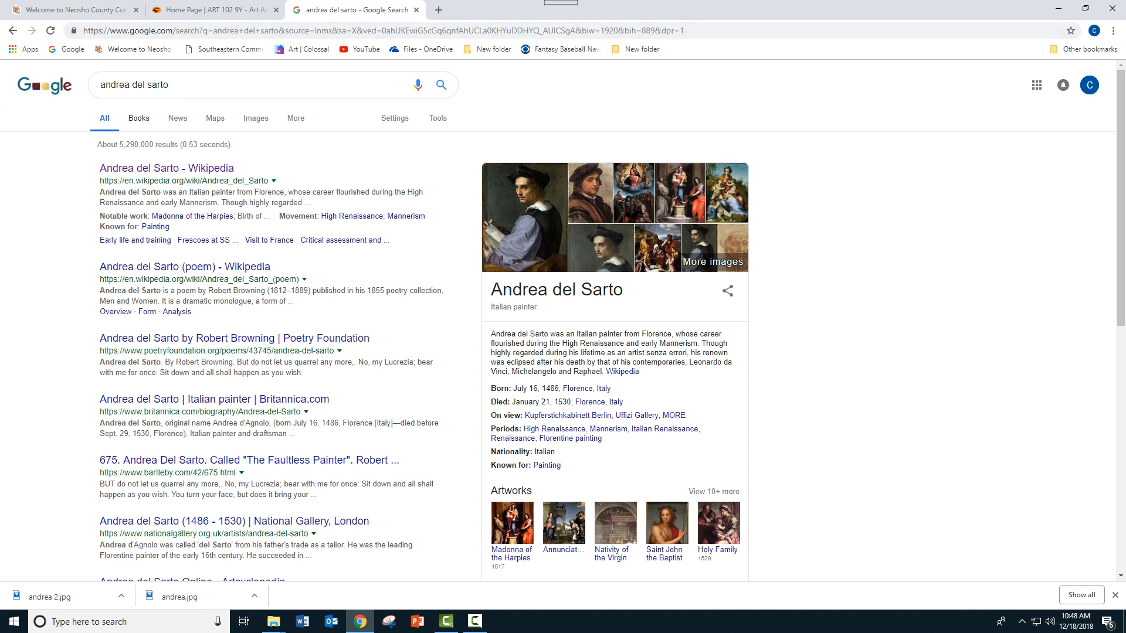
{"action": "left_click", "coordinate": [255, 118]}
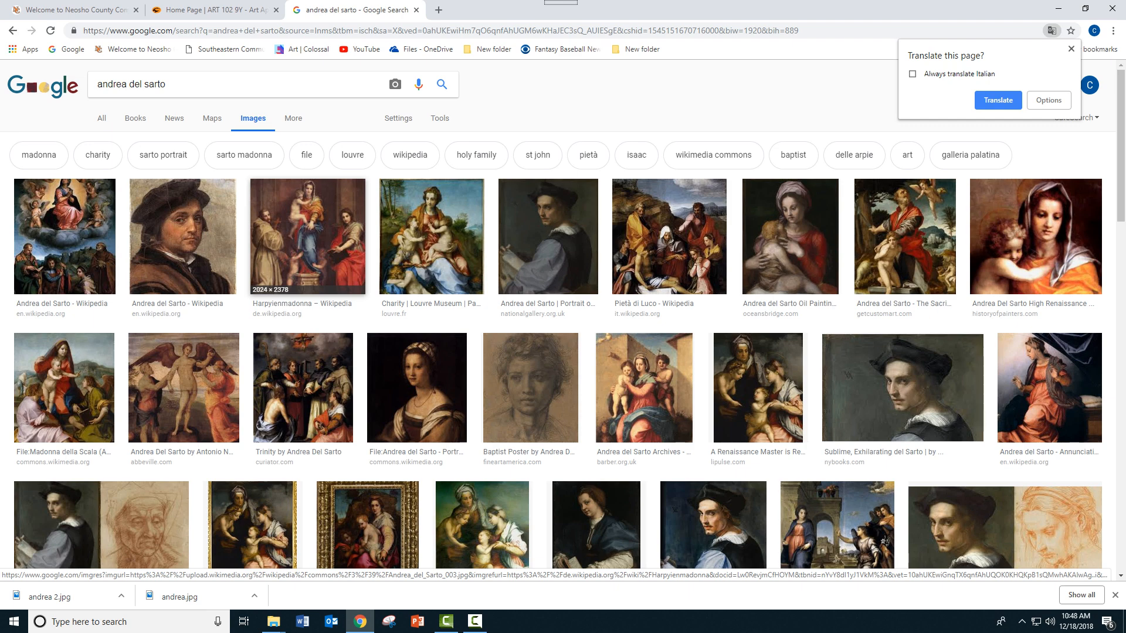
{"action": "left_click", "coordinate": [308, 235]}
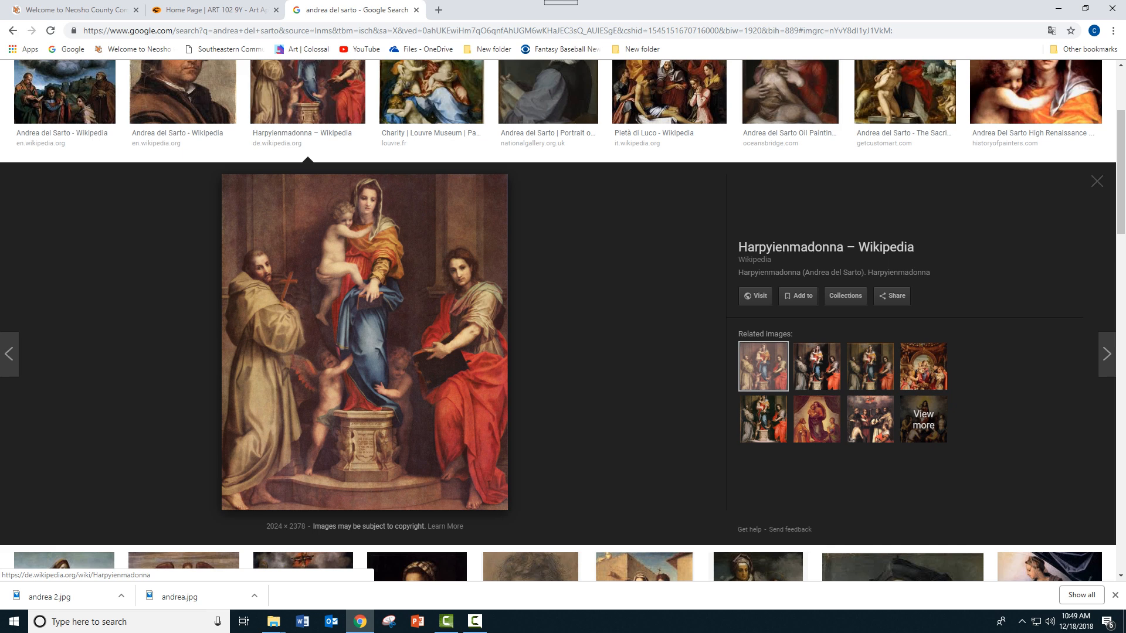
Step: Save the previewed Harpyienmadonna image as a JPEG named "Andrea 4" in the Pictures folder
{"action": "right_click", "coordinate": [315, 274]}
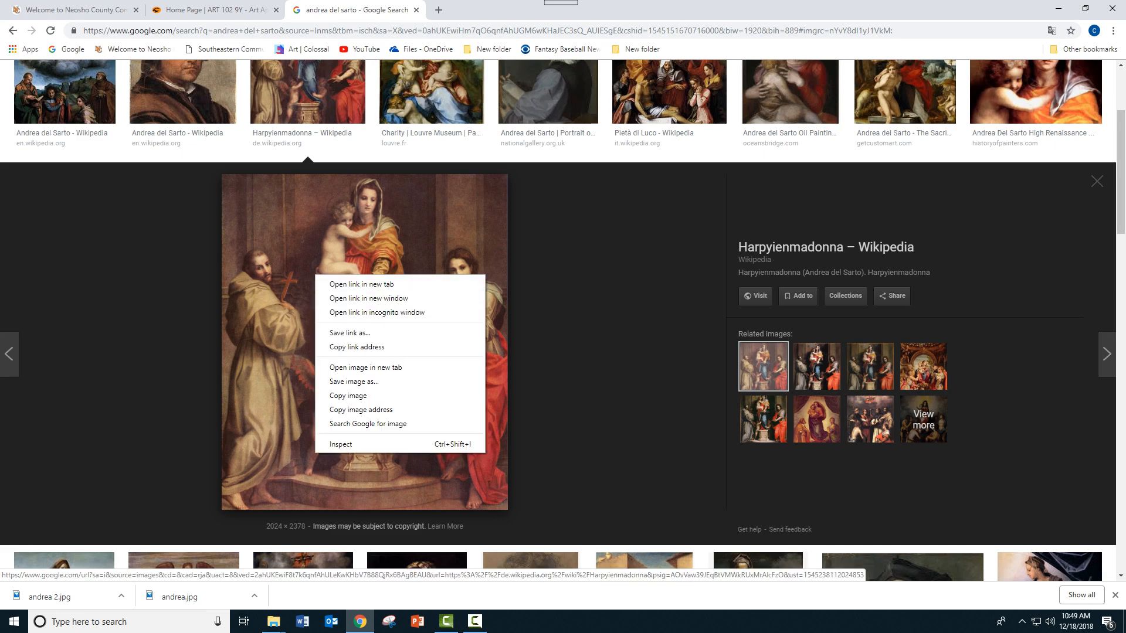
{"action": "left_click", "coordinate": [354, 381]}
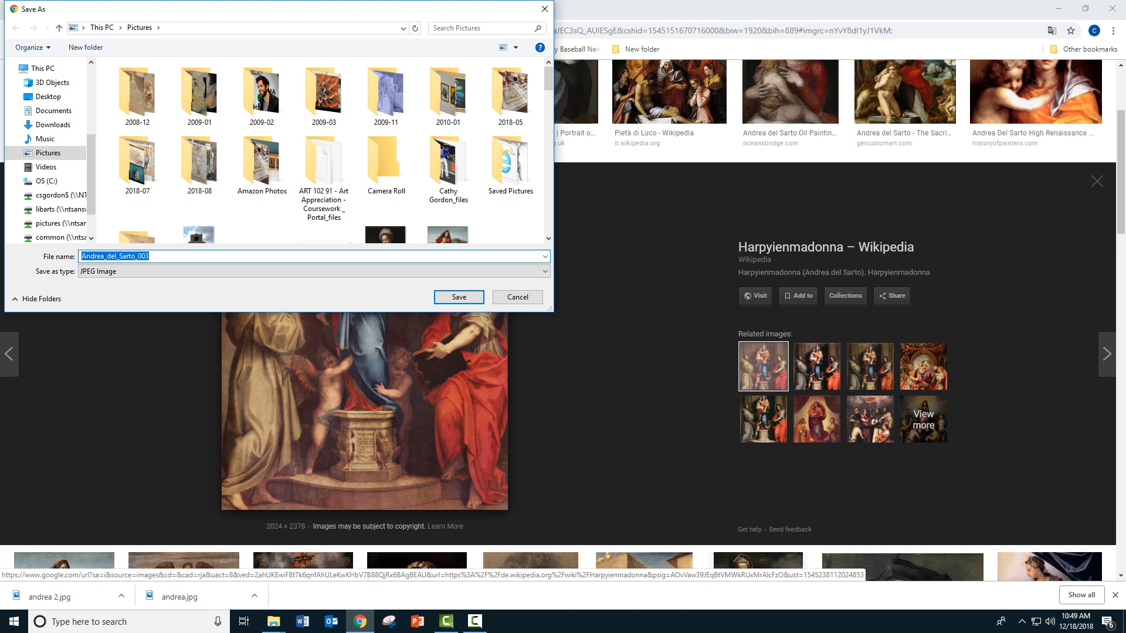
{"action": "type", "text": "Anrea"}
{"action": "key", "text": "BackSpace"}
{"action": "key", "text": "BackSpace"}
{"action": "type", "text": "drea 4"}
{"action": "key", "text": "Return"}
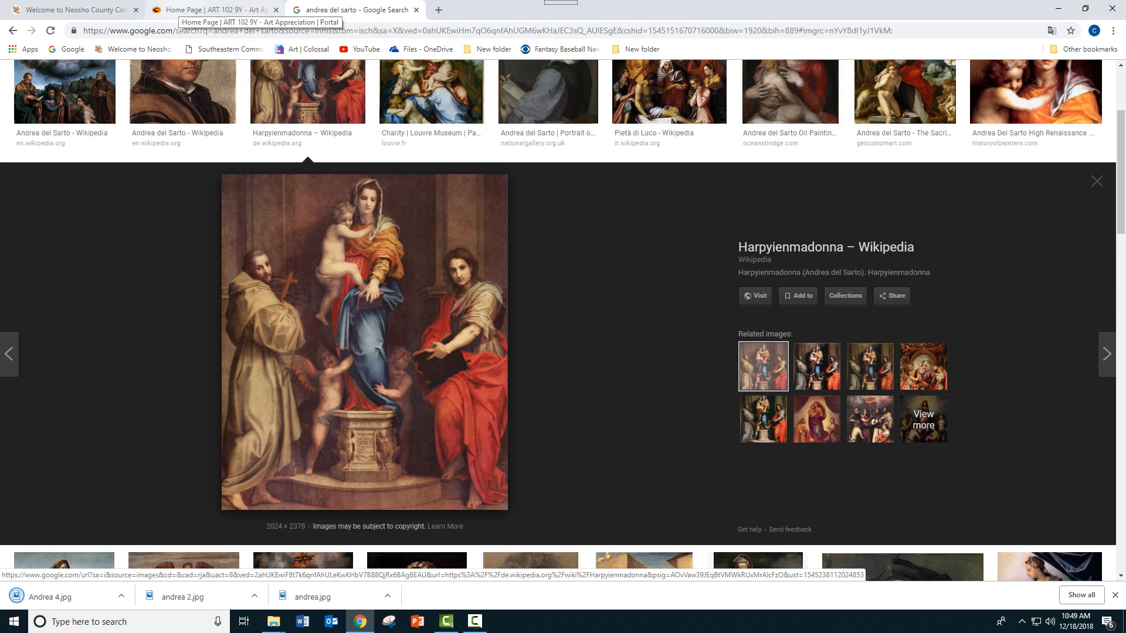
Step: Start a new post in the Art Appreciation course's "What Makes a Work of Art Famous?" forum topic
{"action": "left_click", "coordinate": [217, 10]}
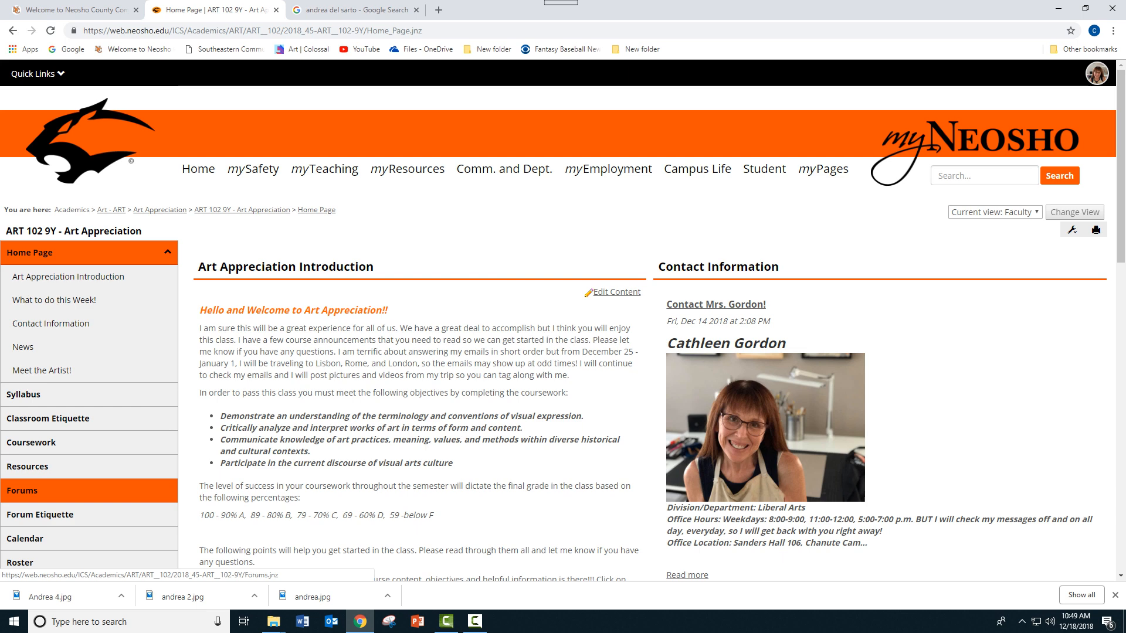
{"action": "left_click", "coordinate": [24, 490]}
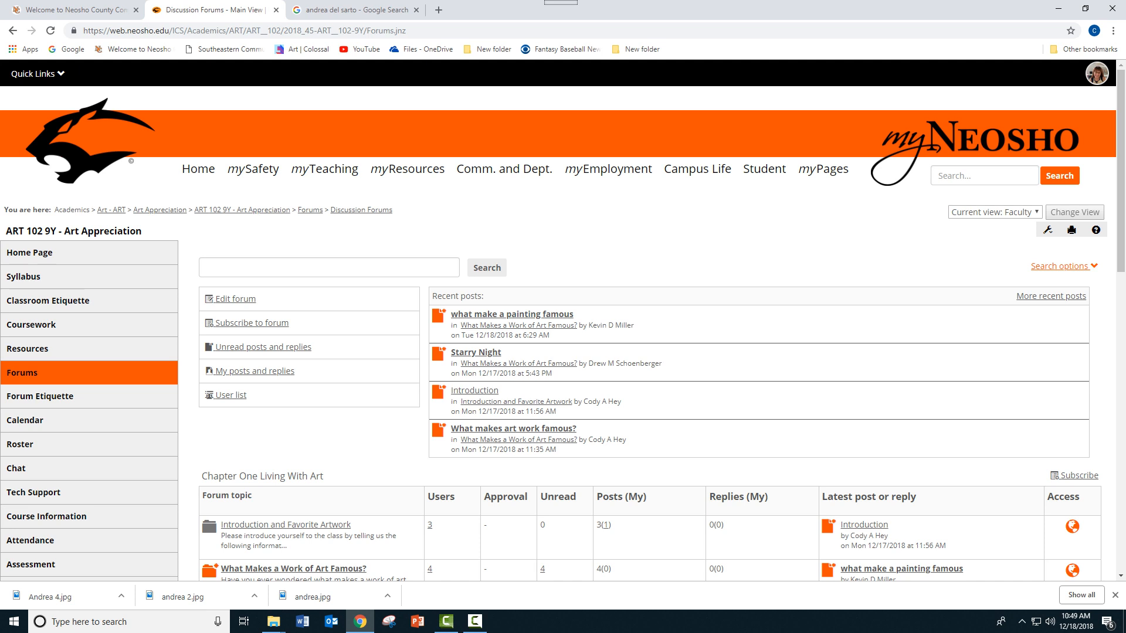
{"action": "scroll", "coordinate": [293, 452], "scroll_direction": "down", "scroll_amount": 2}
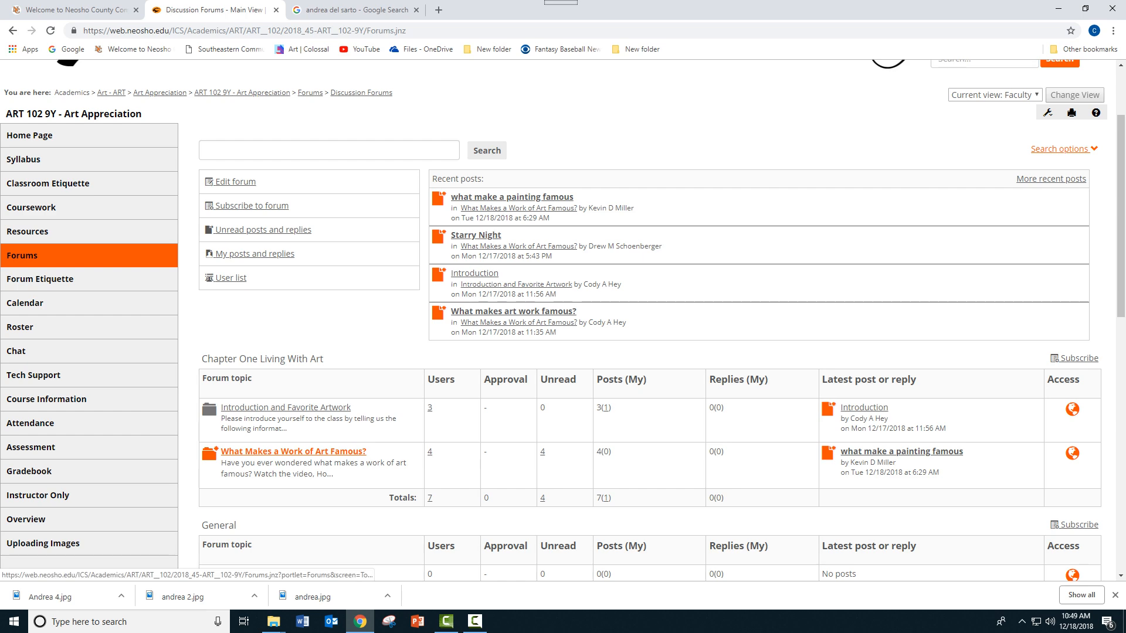
{"action": "left_click", "coordinate": [293, 451]}
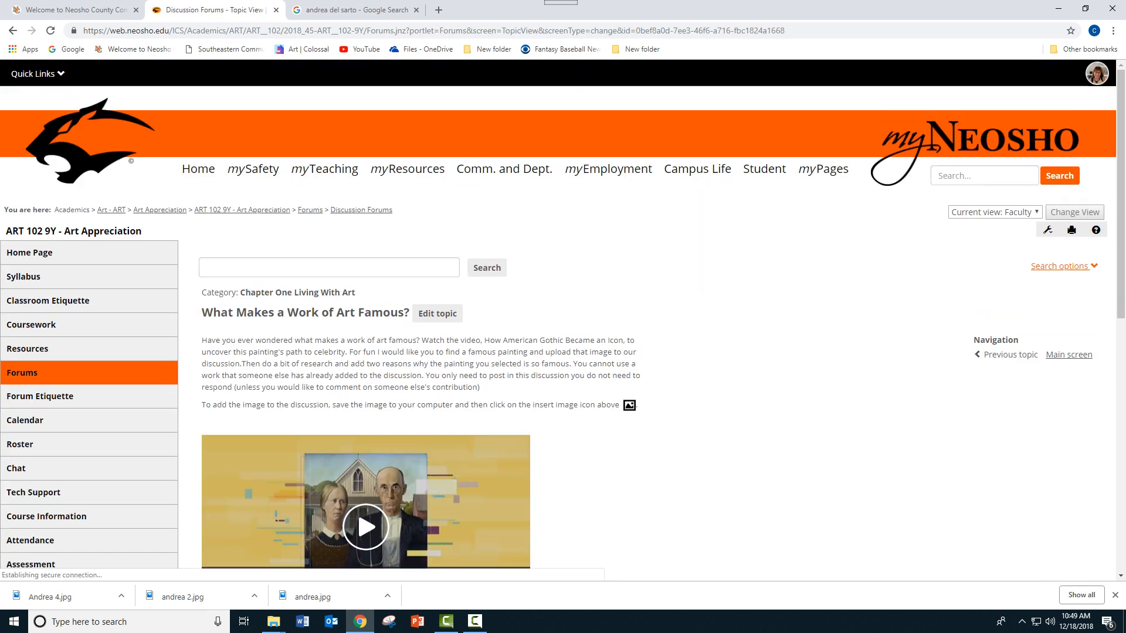
{"action": "scroll", "coordinate": [564, 321], "scroll_direction": "down", "scroll_amount": 3}
{"action": "scroll", "coordinate": [563, 321], "scroll_direction": "down", "scroll_amount": 1}
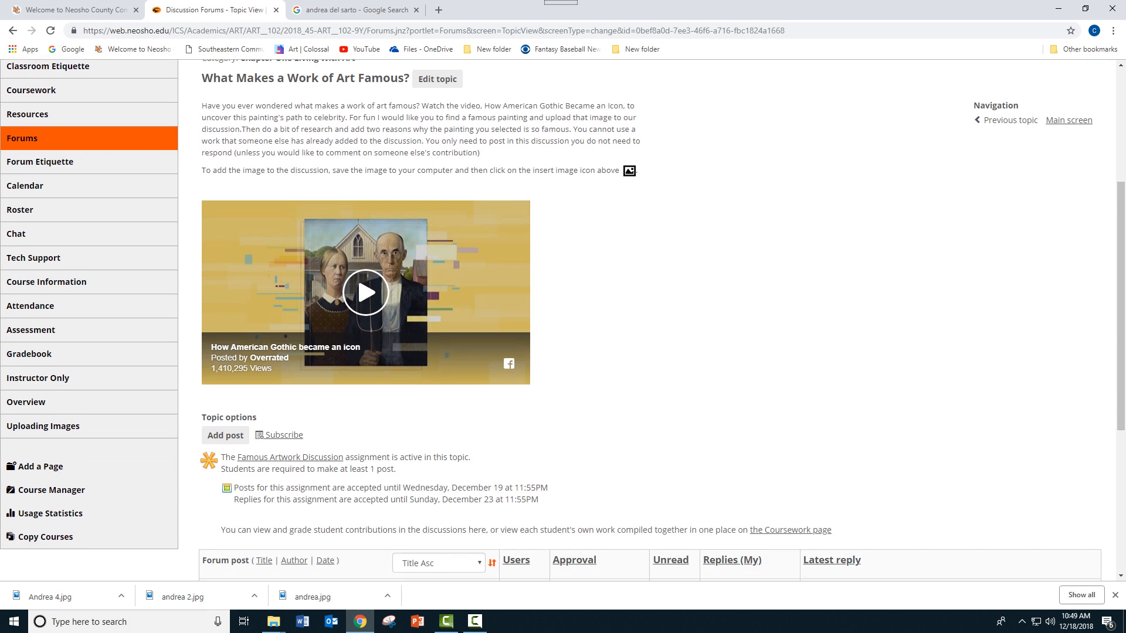
{"action": "left_click", "coordinate": [225, 435]}
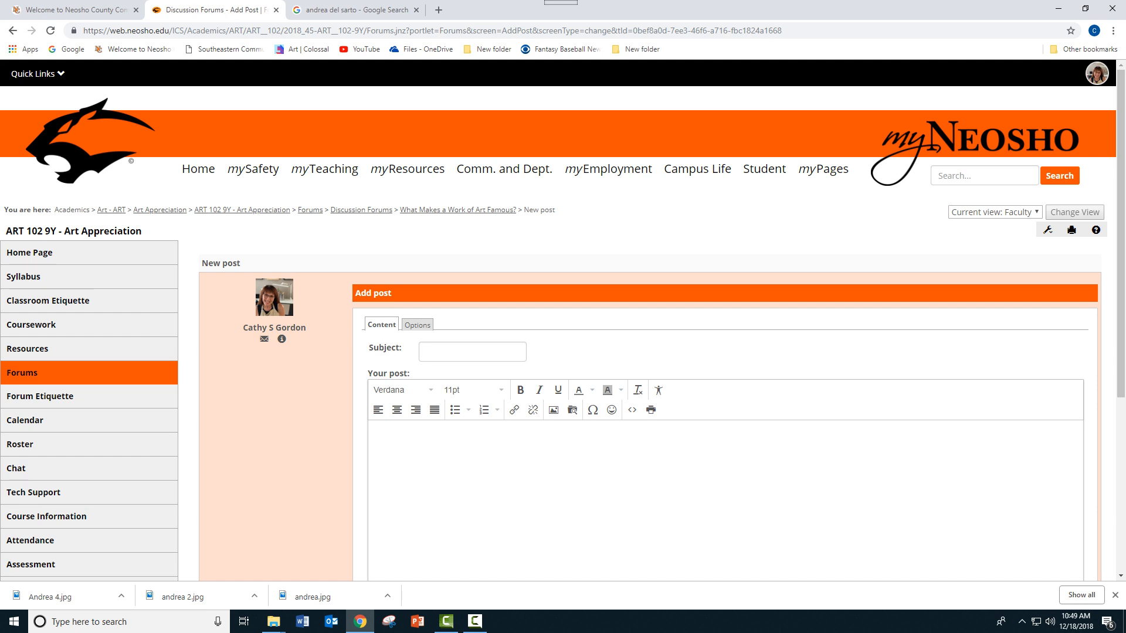
Step: Upload Andrea 4 from the Pictures folder to MoxieManager as the source for an image in the post
{"action": "left_click", "coordinate": [472, 352]}
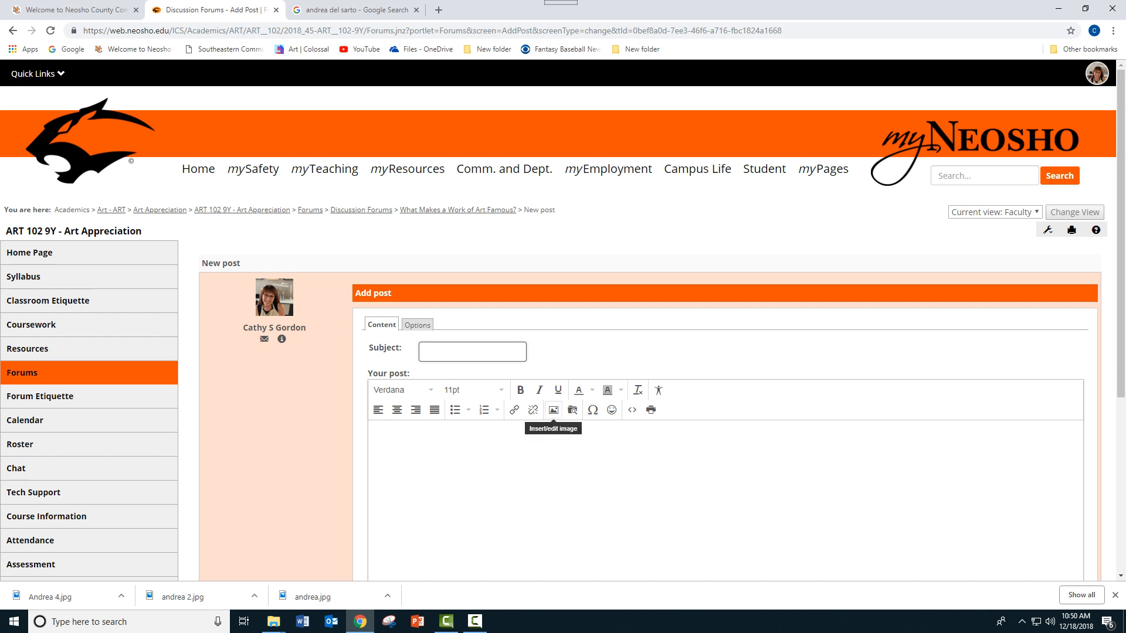
{"action": "left_click", "coordinate": [553, 410]}
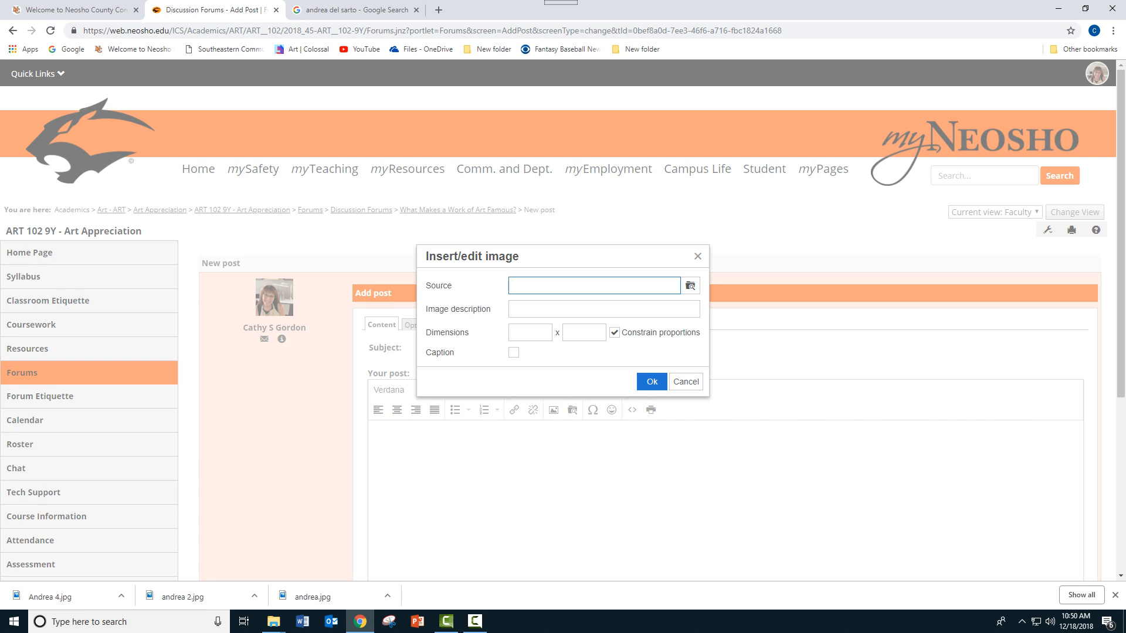
{"action": "left_click", "coordinate": [691, 285]}
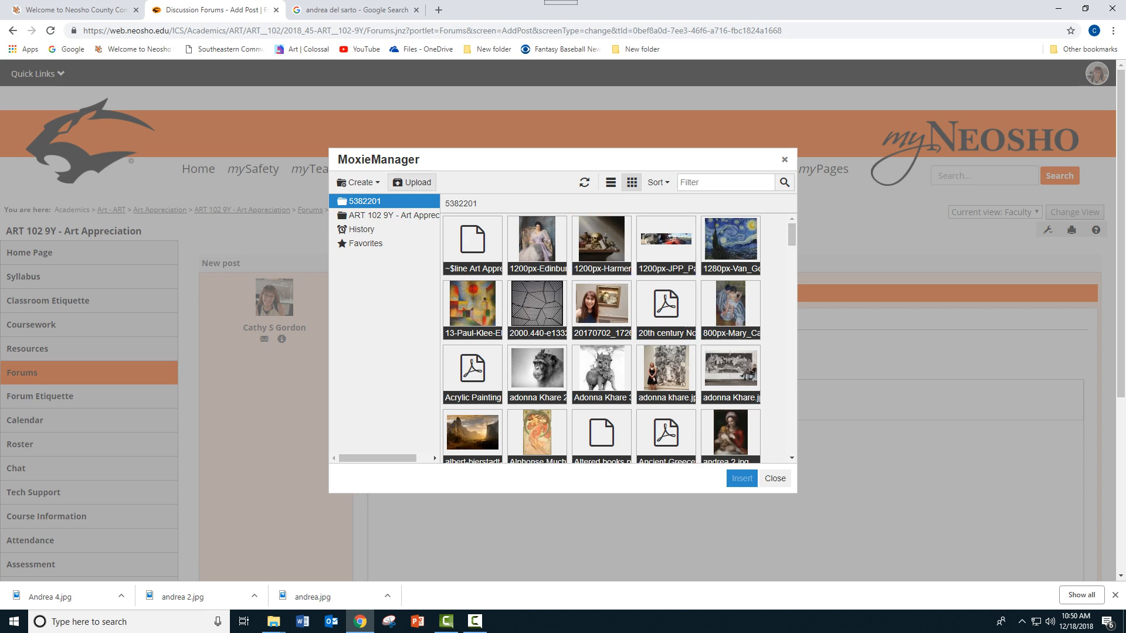
{"action": "left_click", "coordinate": [411, 182]}
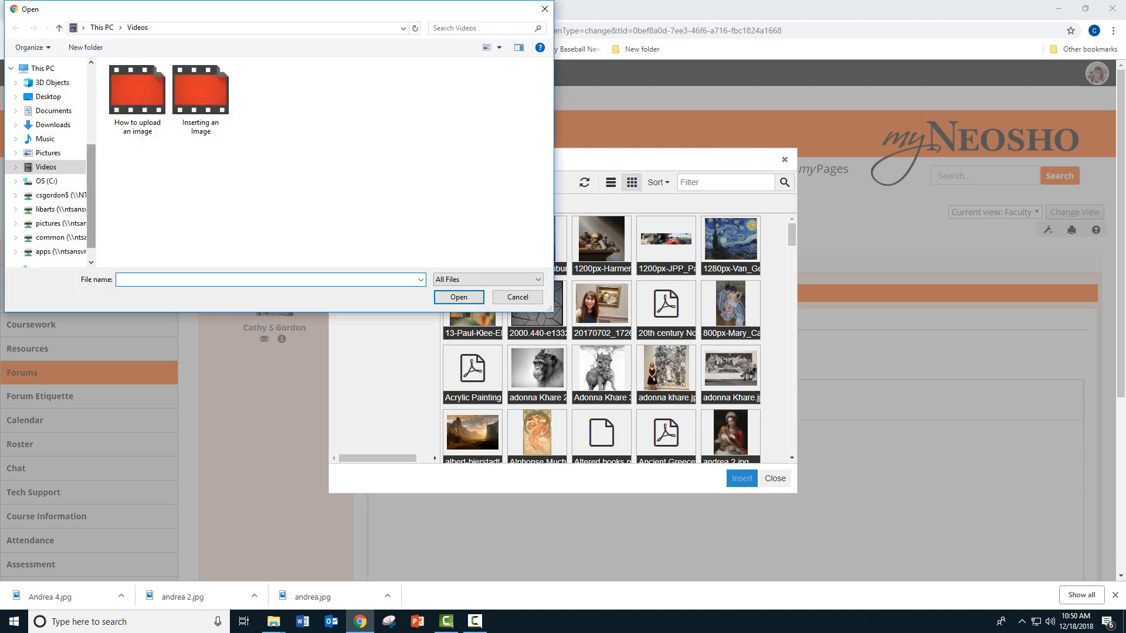
{"action": "scroll", "coordinate": [47, 208], "scroll_direction": "up", "scroll_amount": 1}
{"action": "scroll", "coordinate": [47, 209], "scroll_direction": "up", "scroll_amount": 1}
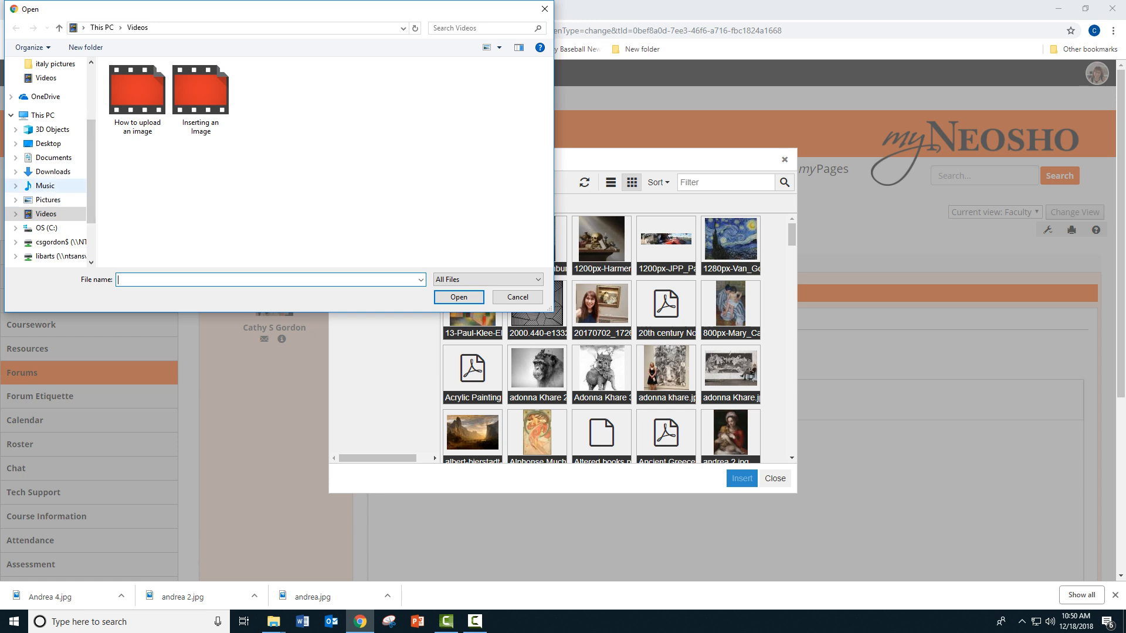
{"action": "scroll", "coordinate": [47, 185], "scroll_direction": "up", "scroll_amount": 3}
{"action": "left_click", "coordinate": [48, 129]}
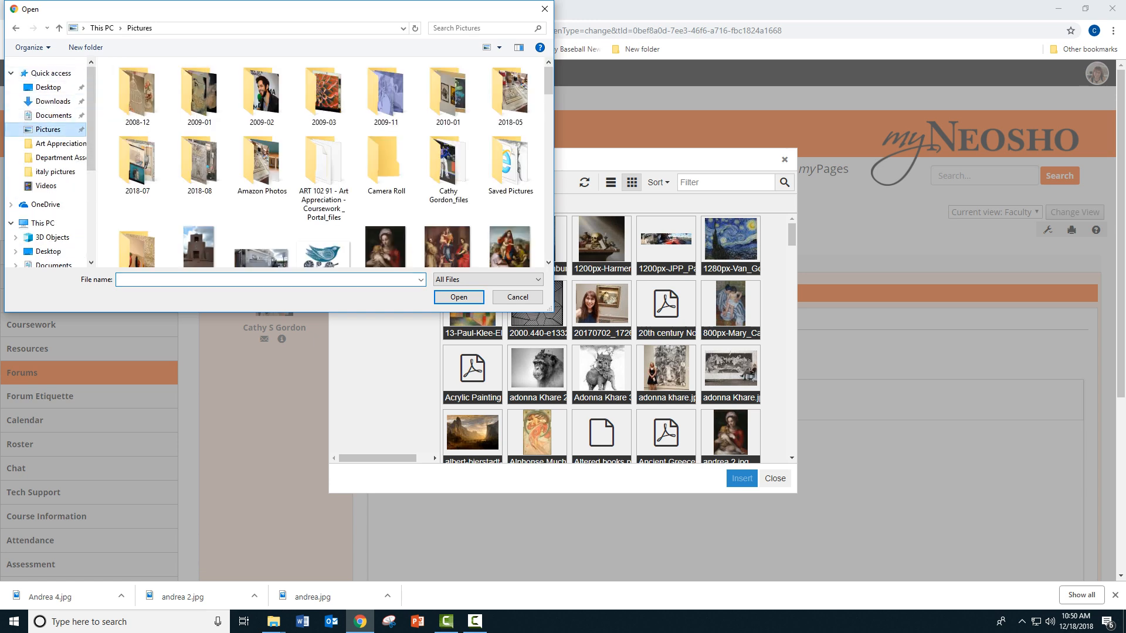
{"action": "scroll", "coordinate": [448, 176], "scroll_direction": "down", "scroll_amount": 2}
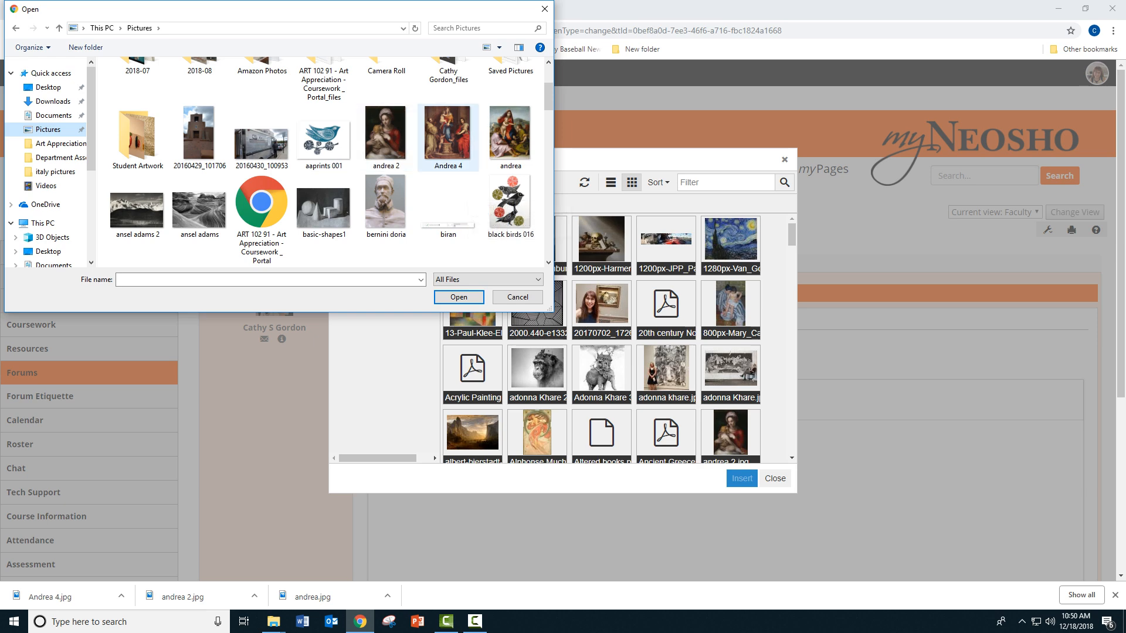
{"action": "double_click", "coordinate": [448, 135]}
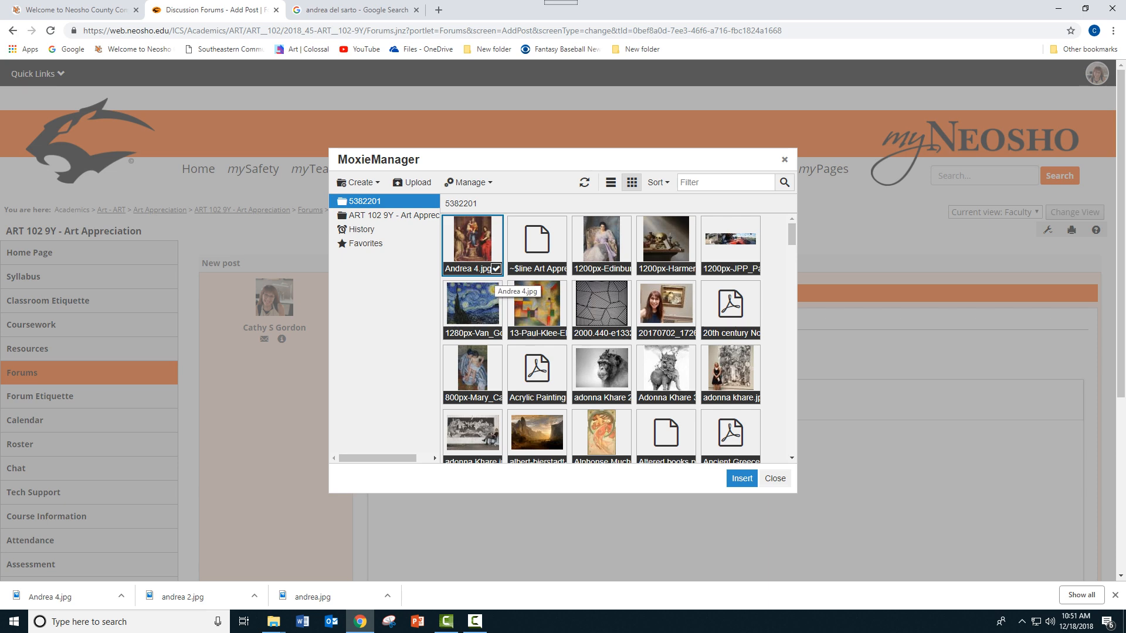
Step: Insert the uploaded Andrea 4.jpg into the post with the image description "andrea 4"
{"action": "left_click", "coordinate": [742, 479]}
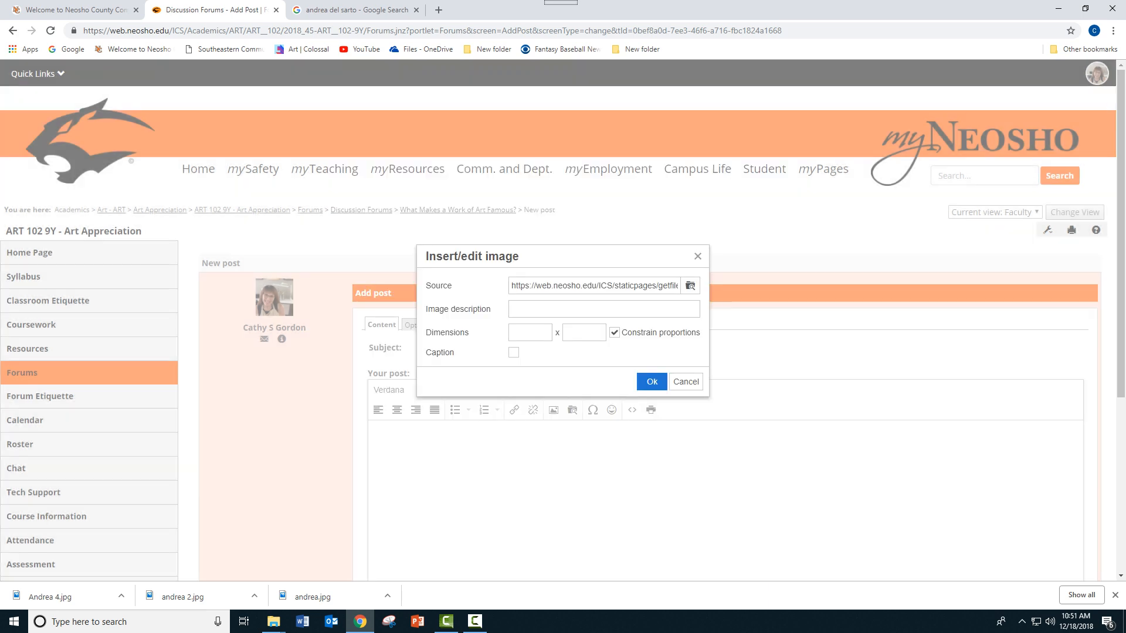
{"action": "left_click", "coordinate": [604, 309]}
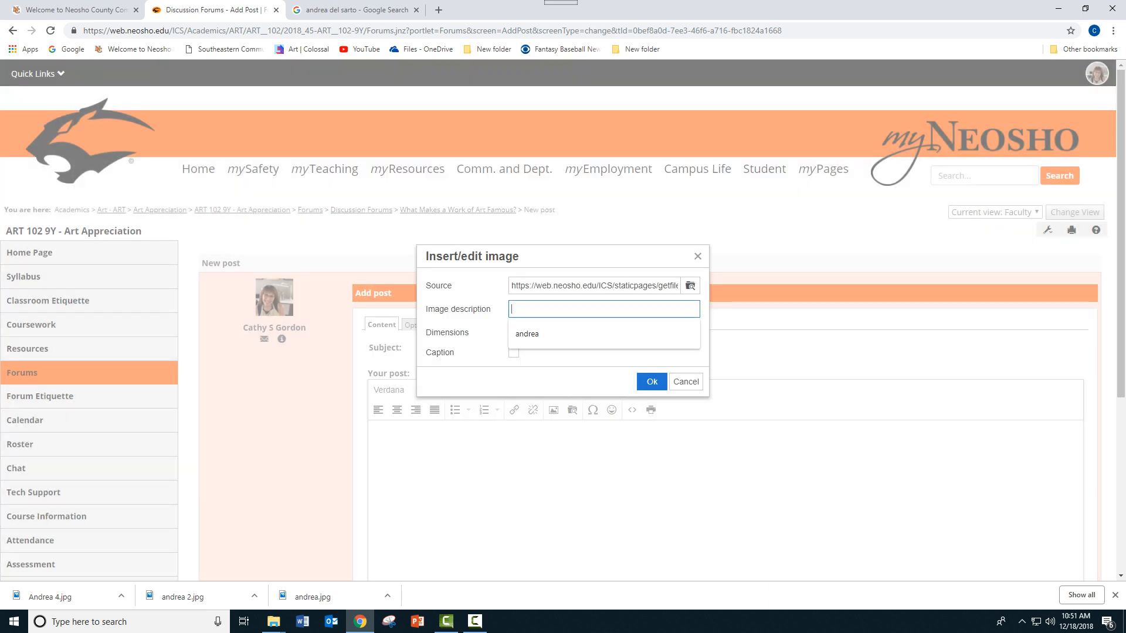
{"action": "type", "text": "andrea 4"}
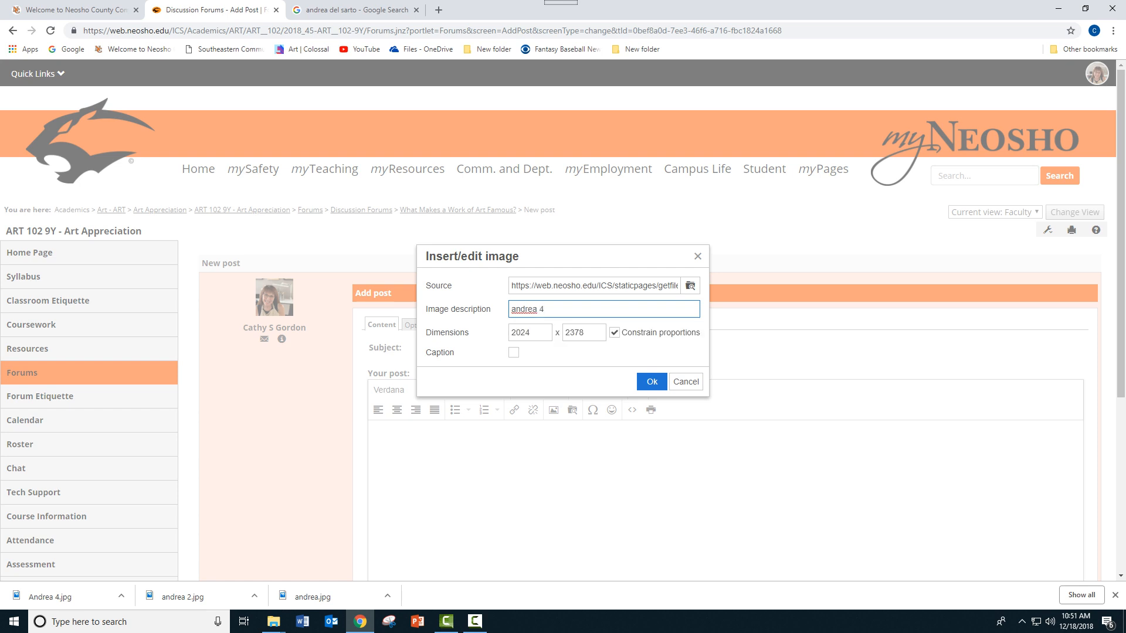
{"action": "left_click", "coordinate": [653, 382]}
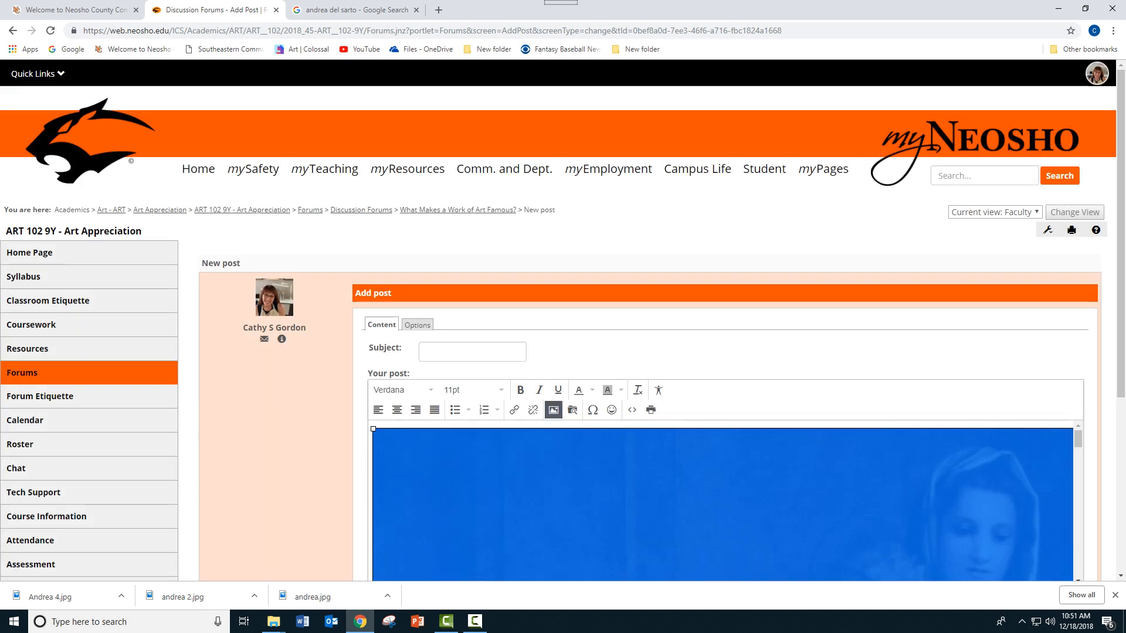
Step: Shrink the inserted painting proportionally to about a third of the post editor's width
{"action": "scroll", "coordinate": [563, 320], "scroll_direction": "down", "scroll_amount": 3}
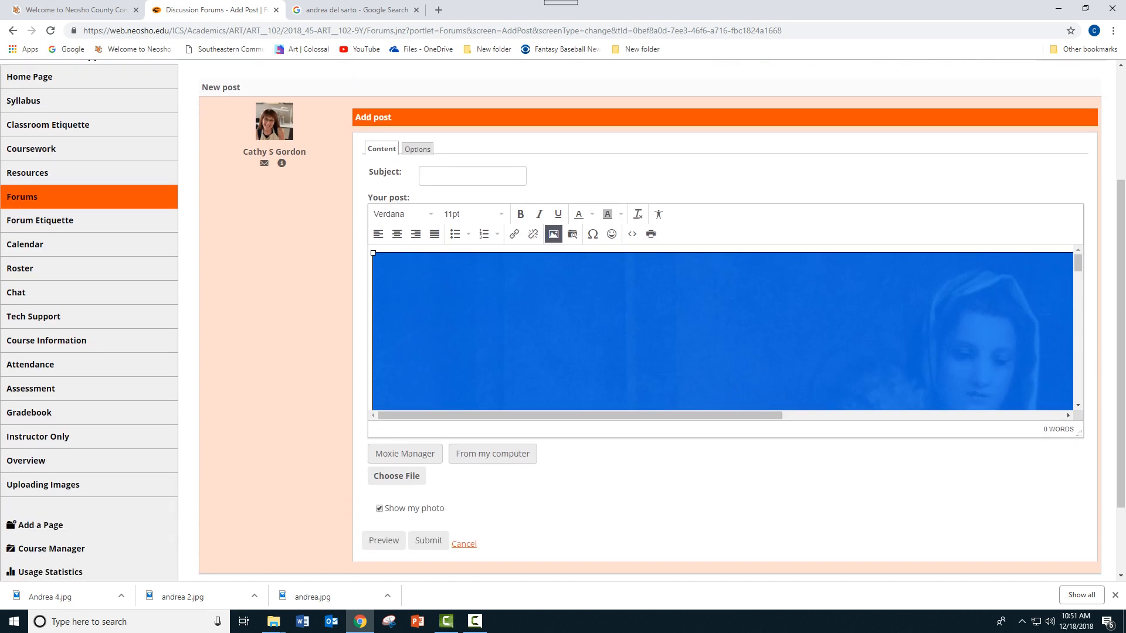
{"action": "left_click_drag", "start_coordinate": [373, 253], "coordinate": [678, 410]}
{"action": "left_click_drag", "start_coordinate": [373, 253], "coordinate": [598, 372]}
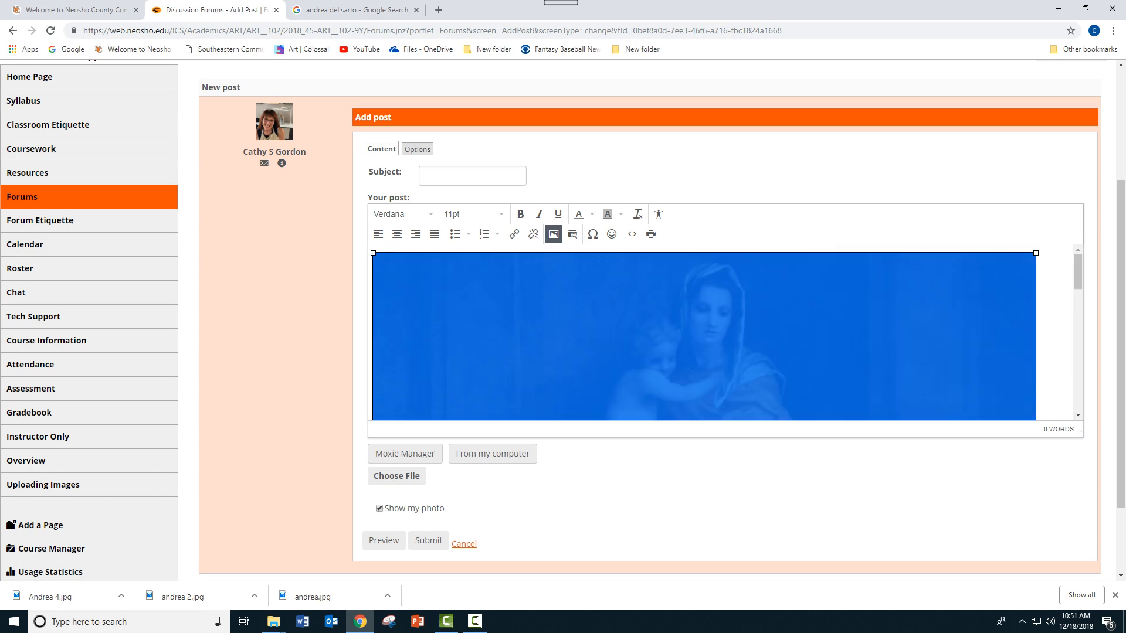
{"action": "left_click_drag", "start_coordinate": [373, 253], "coordinate": [584, 362]}
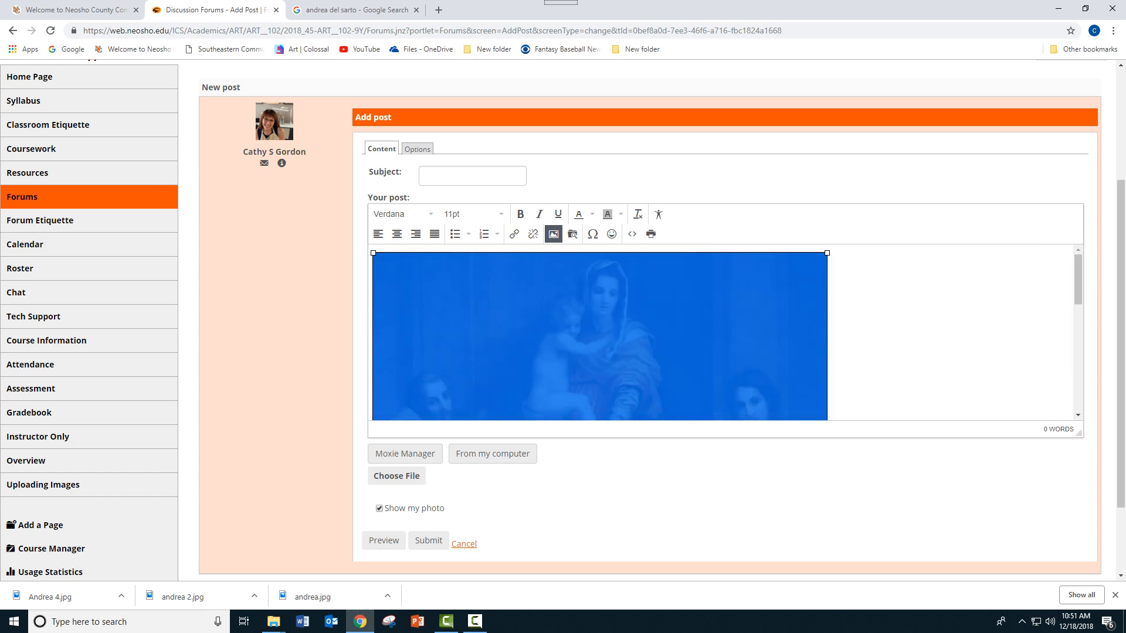
{"action": "left_click_drag", "start_coordinate": [373, 253], "coordinate": [582, 372]}
{"action": "left_click_drag", "start_coordinate": [581, 373], "coordinate": [581, 373]}
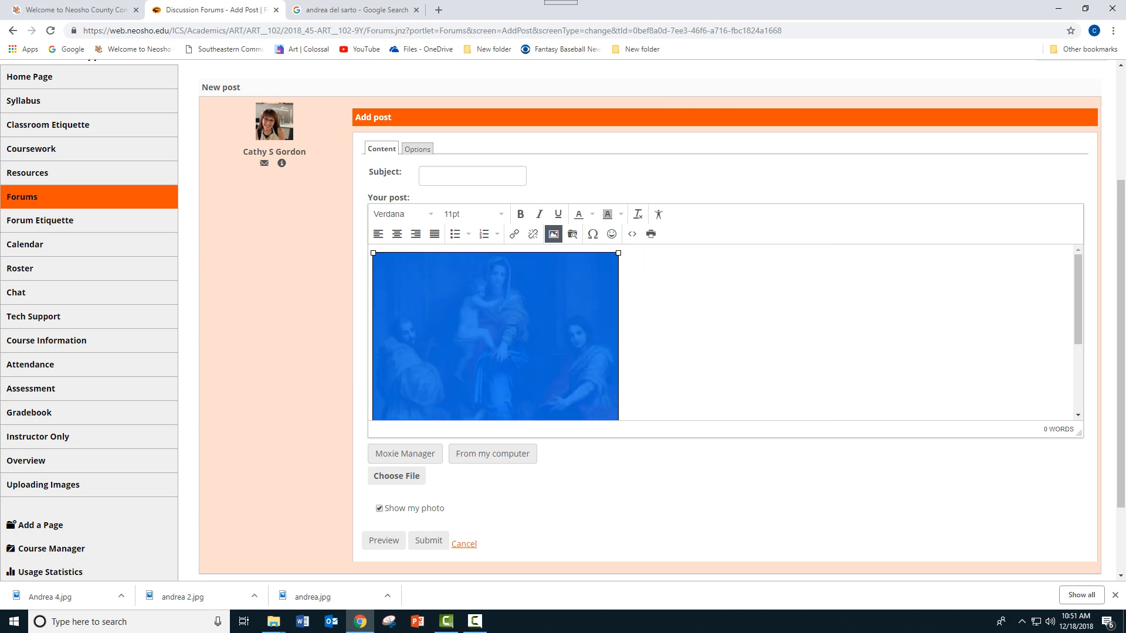
Step: Add the text "I really like this picture because" on a new line below the painting
{"action": "left_click", "coordinate": [672, 346]}
{"action": "scroll", "coordinate": [673, 346], "scroll_direction": "down", "scroll_amount": 3}
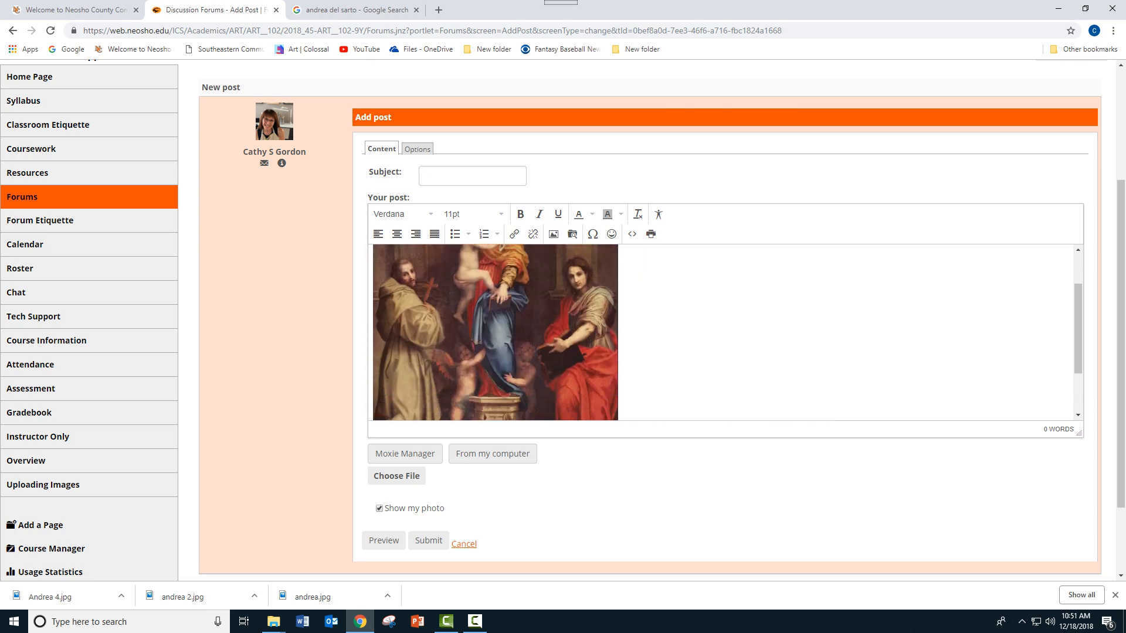
{"action": "key", "text": "Return"}
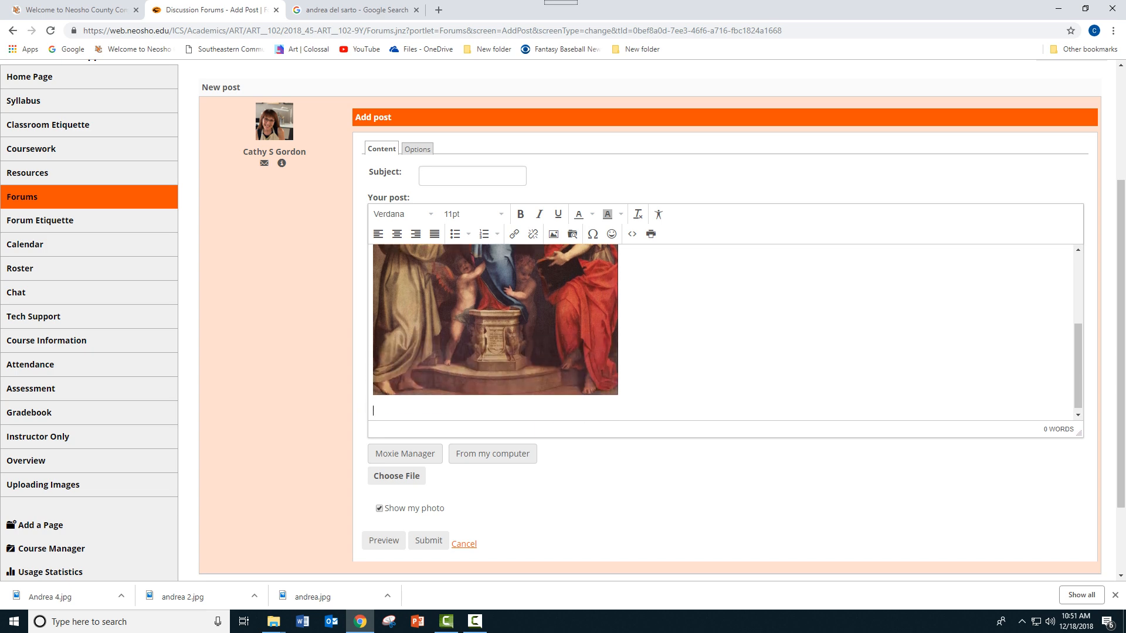
{"action": "type", "text": "I really like this picture because"}
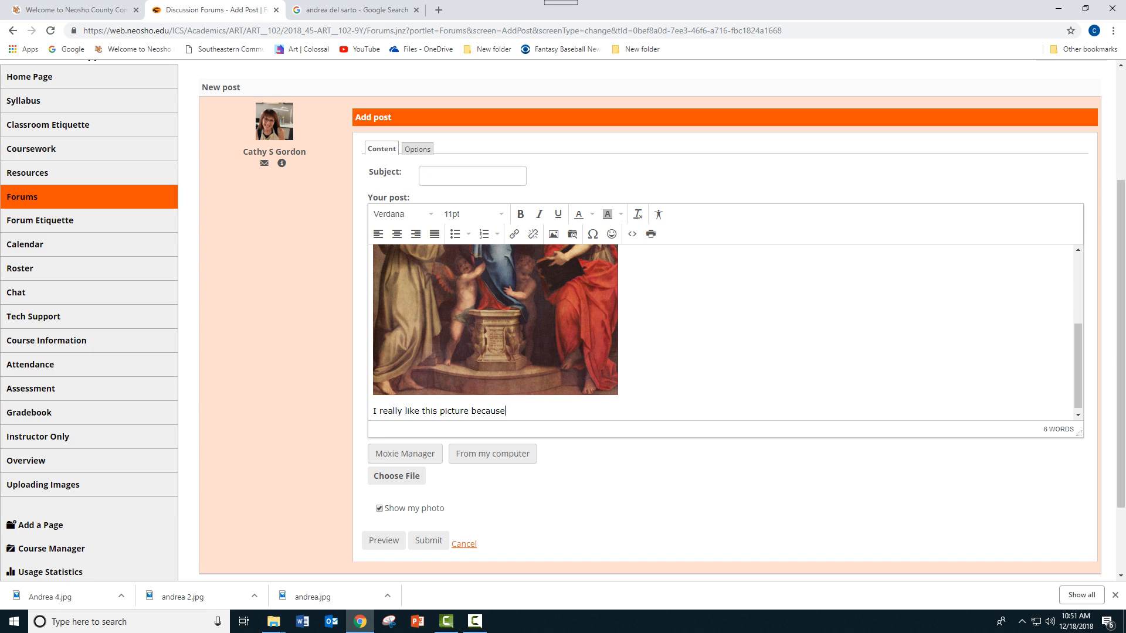
Step: Place the cursor in the post's Subject field and look over the draft with its image
{"action": "left_click", "coordinate": [472, 176]}
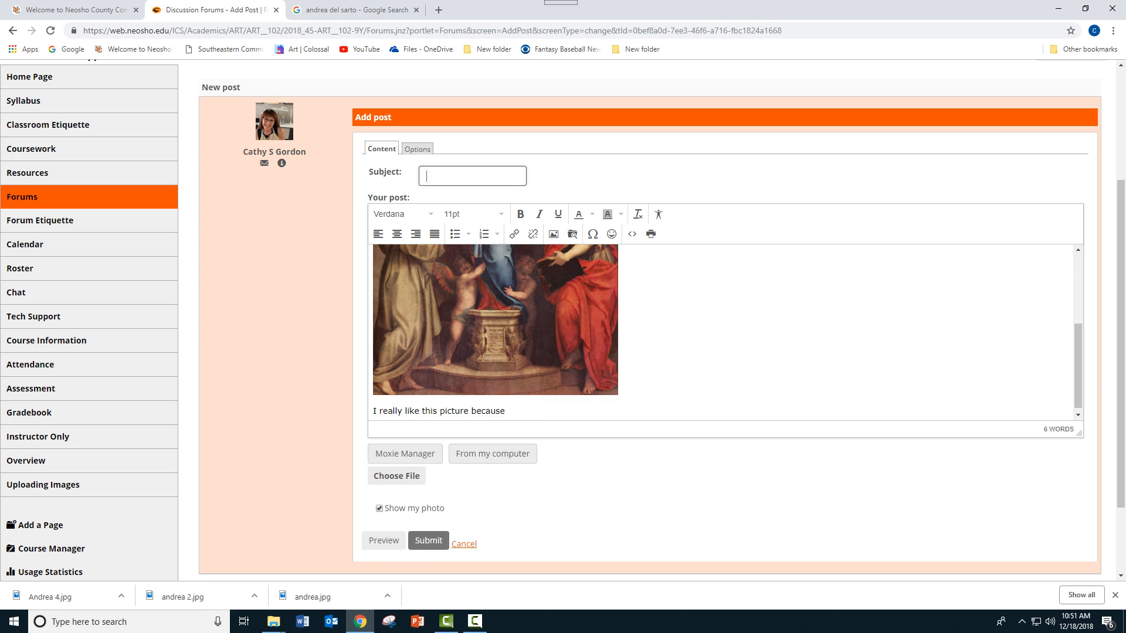
{"action": "scroll", "coordinate": [446, 511], "scroll_direction": "up", "scroll_amount": 5}
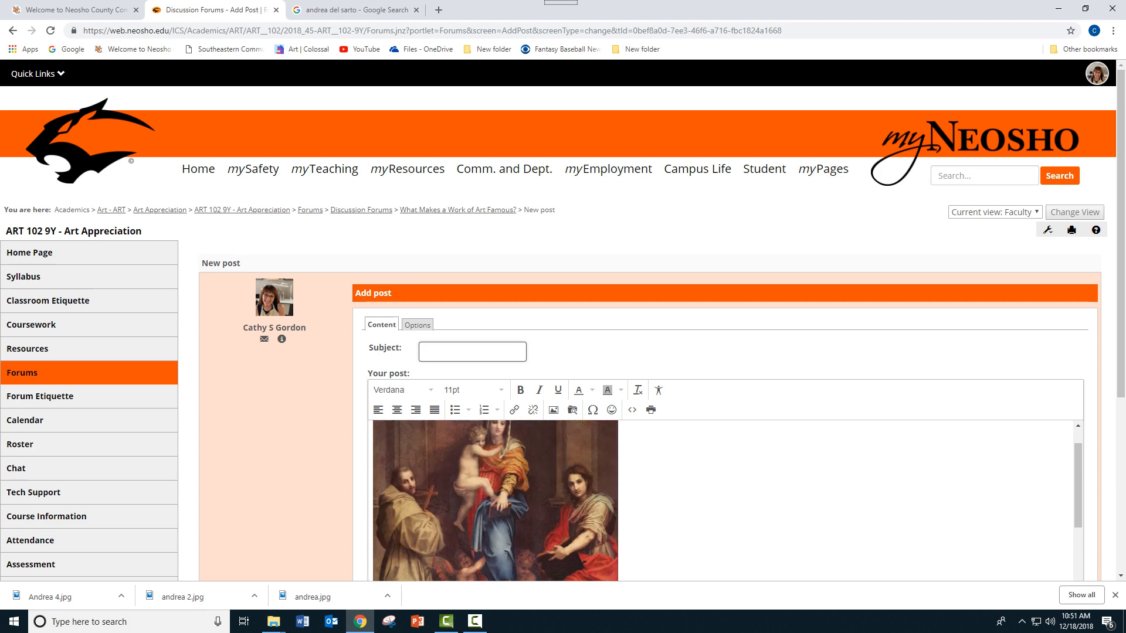
{"action": "scroll", "coordinate": [496, 502], "scroll_direction": "up", "scroll_amount": 1}
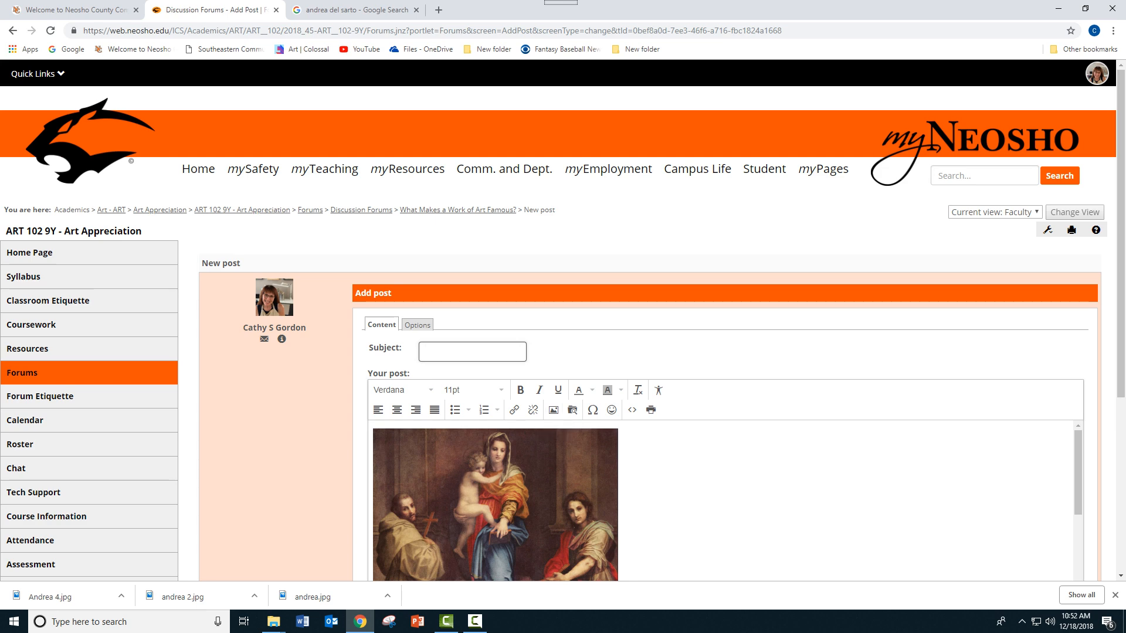
{"action": "scroll", "coordinate": [563, 321], "scroll_direction": "down", "scroll_amount": 2}
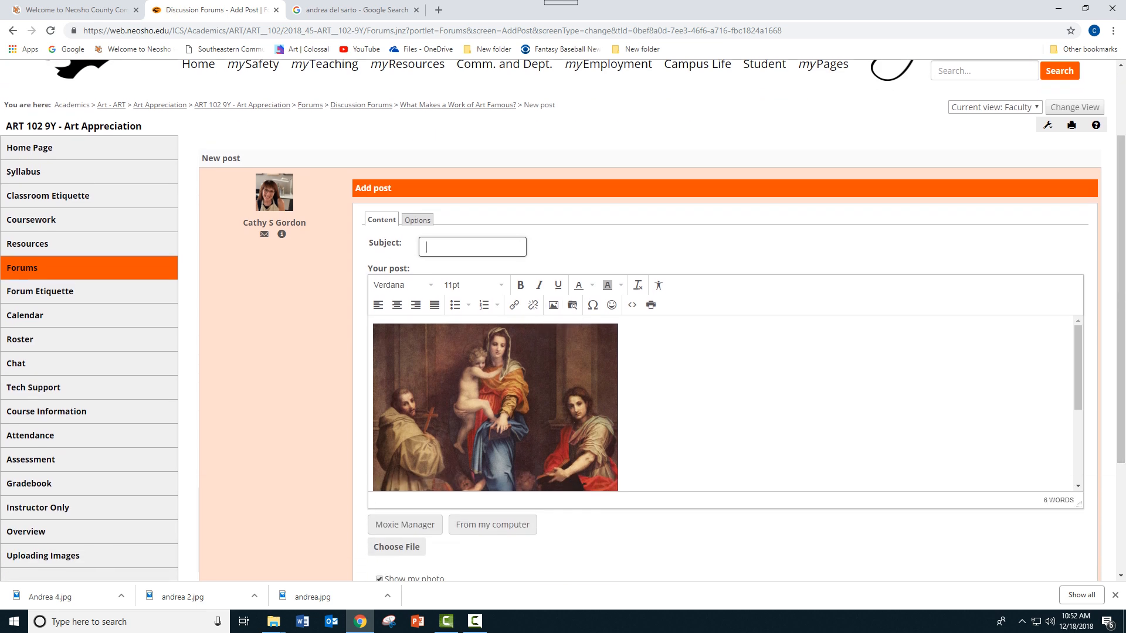